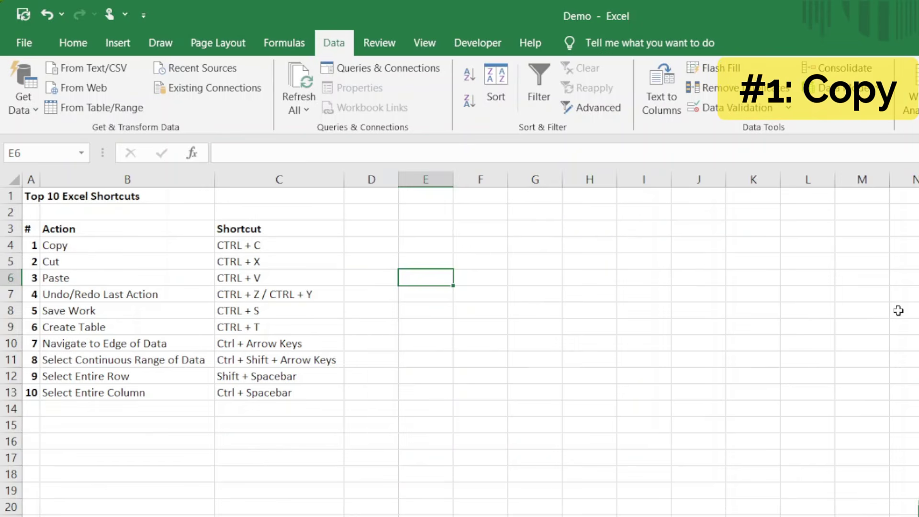
Step: Copy the CTRL + C entry from cell C4 and paste it into D4
key(Left)
key(Left)
key(Up)
key(Up)
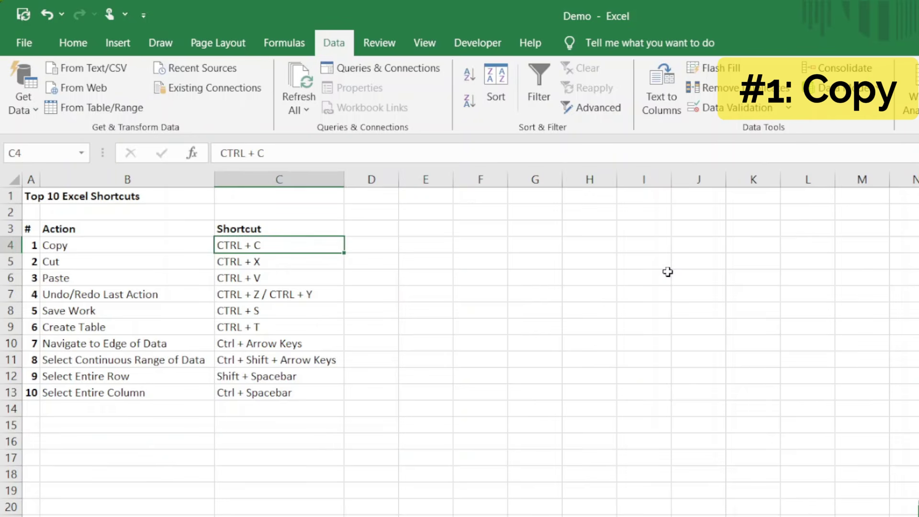
key(ctrl+c)
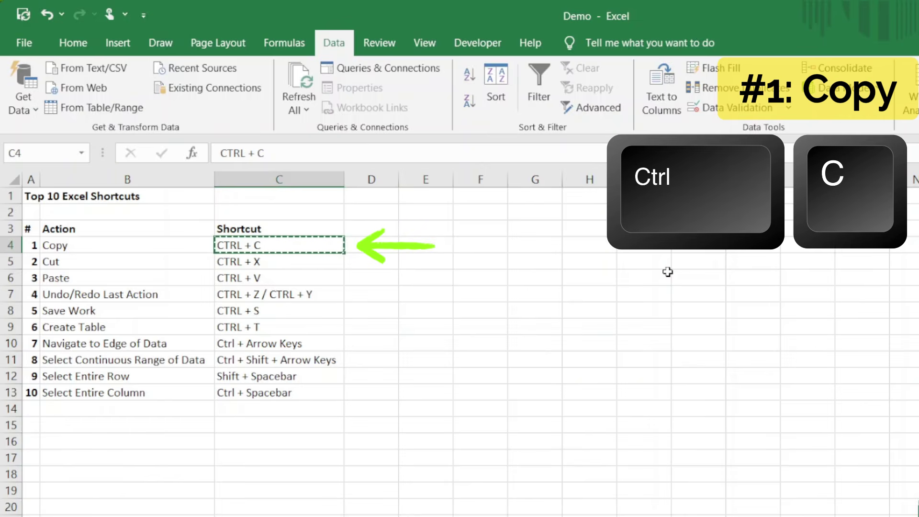
key(Right)
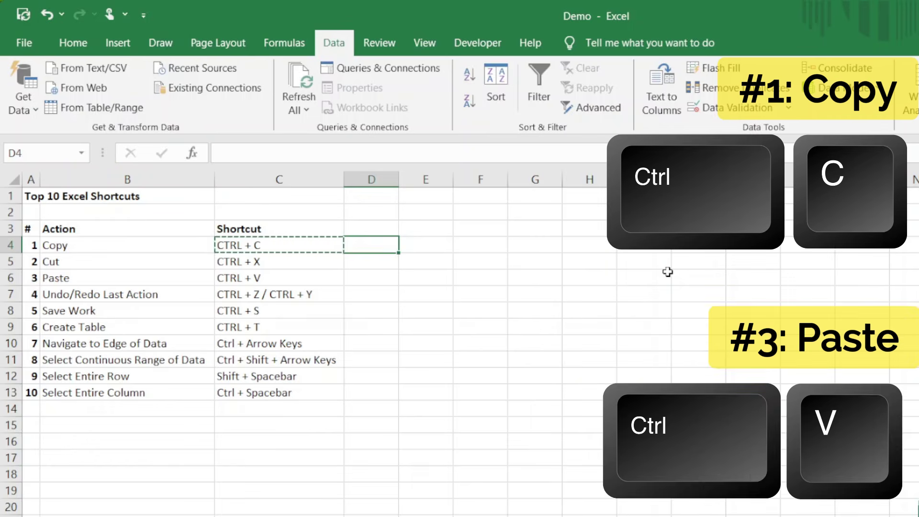
key(ctrl+v)
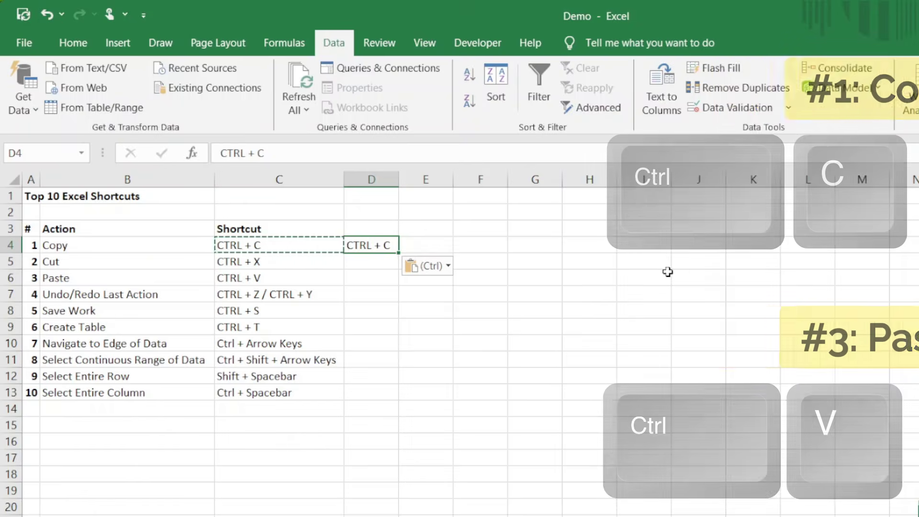
Step: Cut the CTRL + X entry from cell C5 and paste it into D5
click(321, 265)
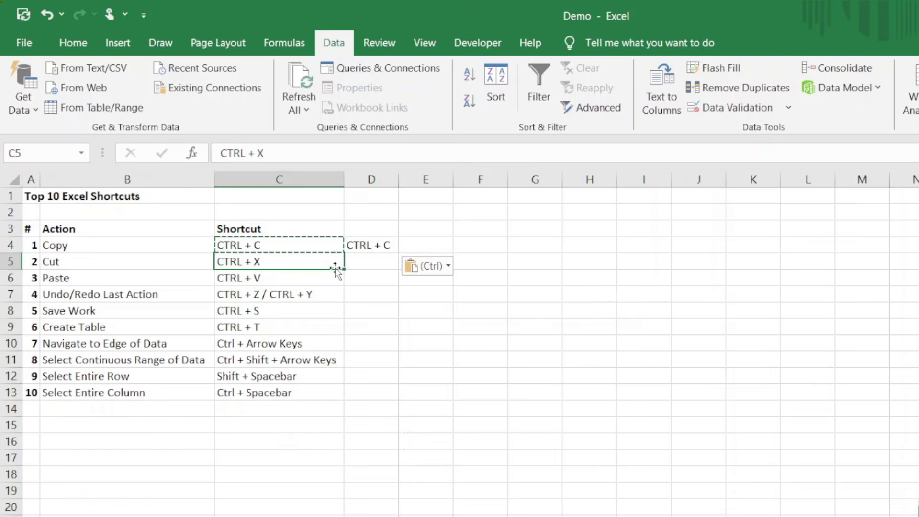
click(334, 267)
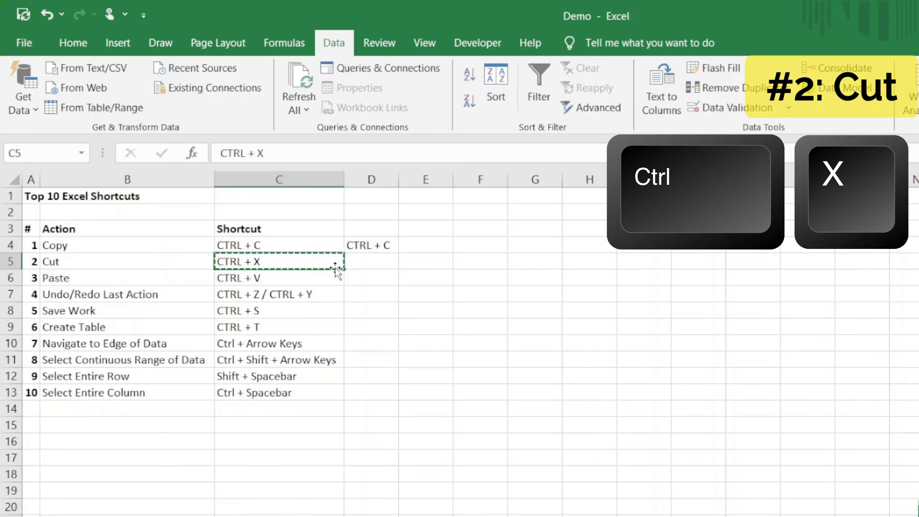
key(Right)
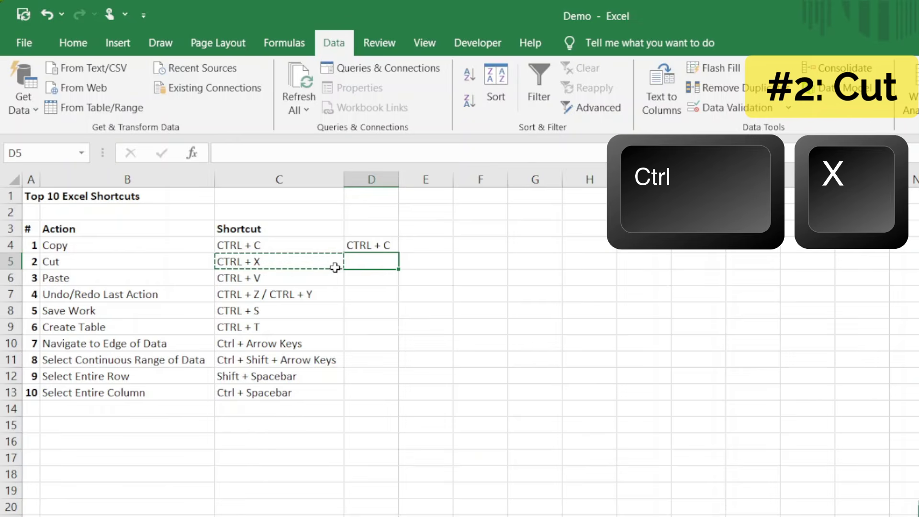
key(ctrl+v)
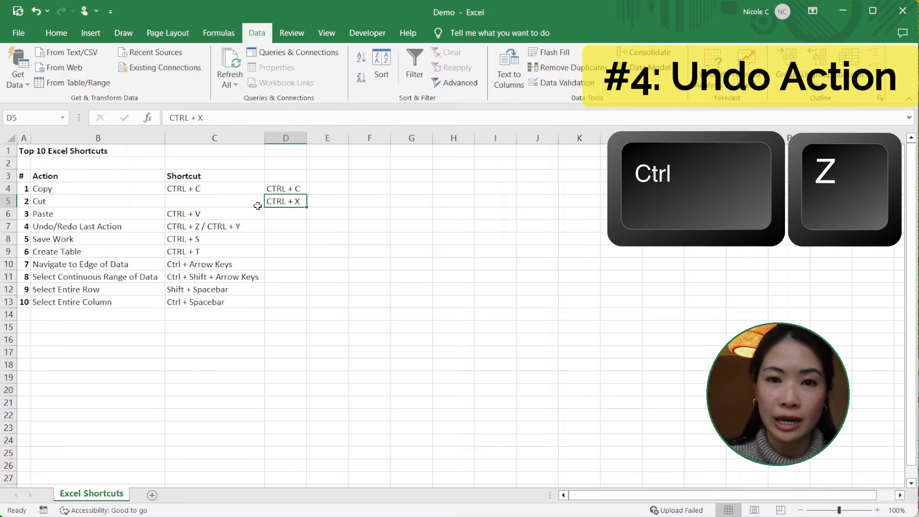
Step: Undo and redo the move of the CTRL + X entry to D5, and save the workbook
key(ctrl+z)
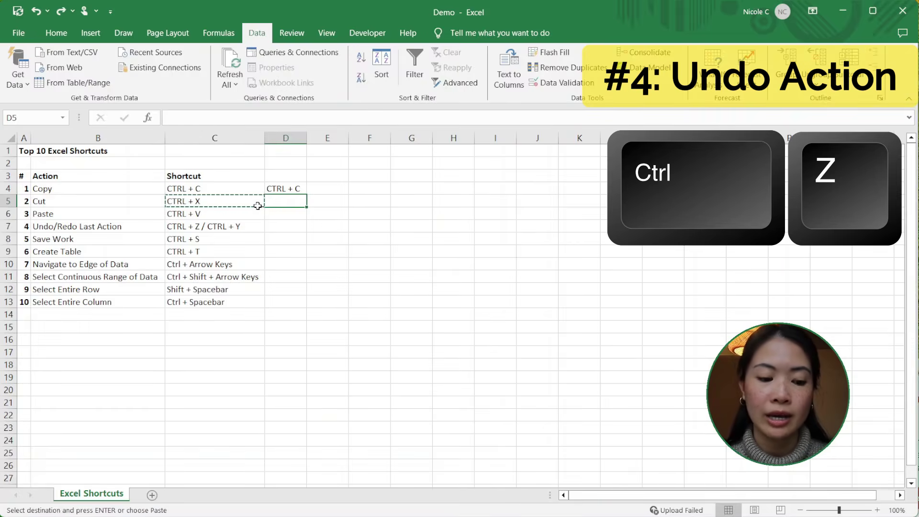
key(ctrl+z)
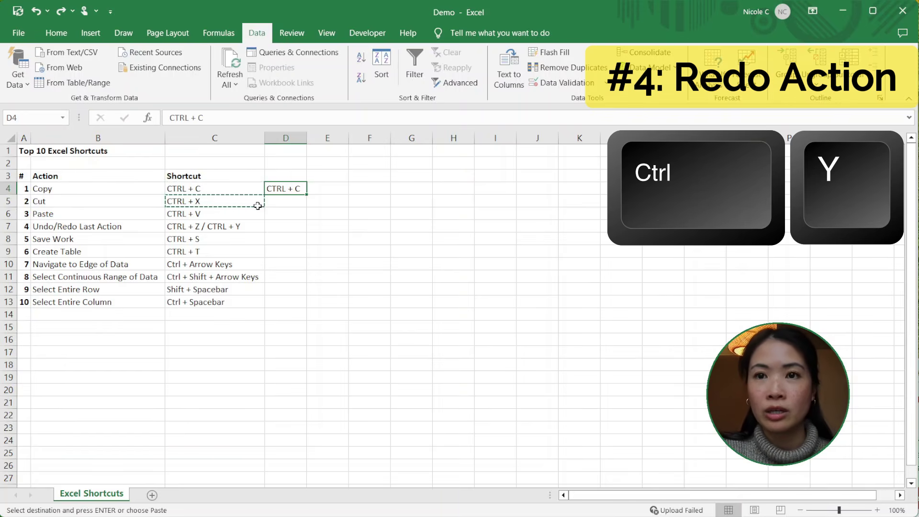
key(ctrl+y)
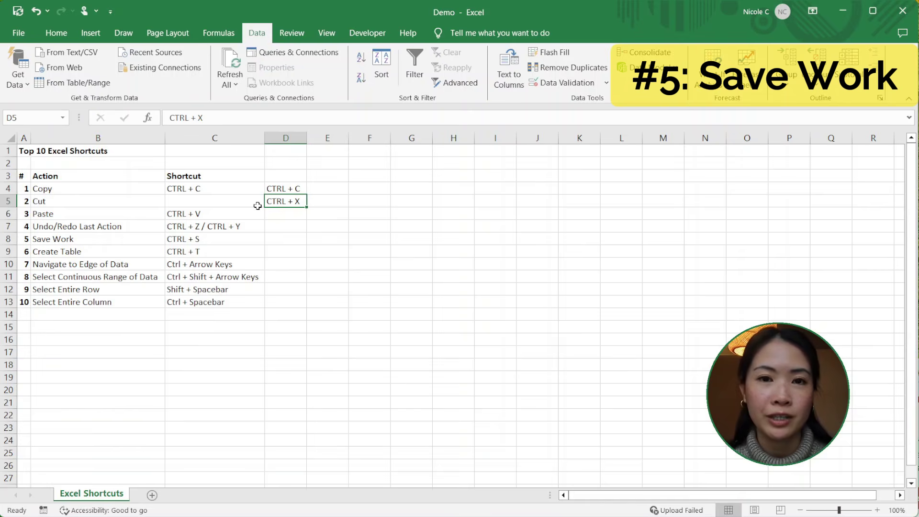
key(ctrl+s)
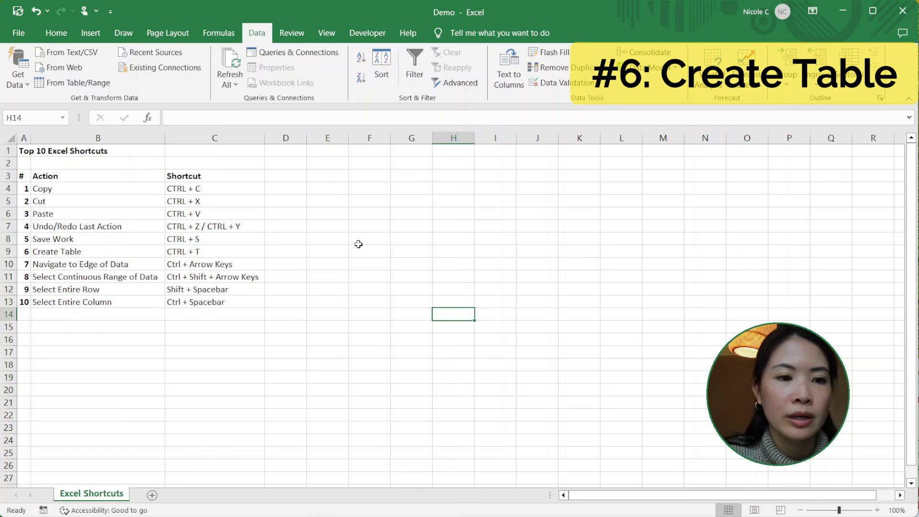
Step: Convert the range A3:C13 into a table with headers
drag(21, 176, 212, 301)
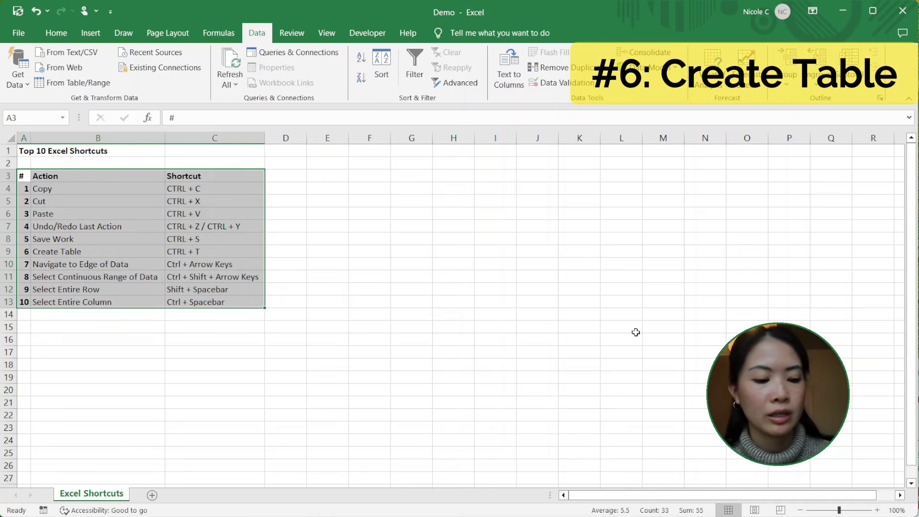
key(ctrl+t)
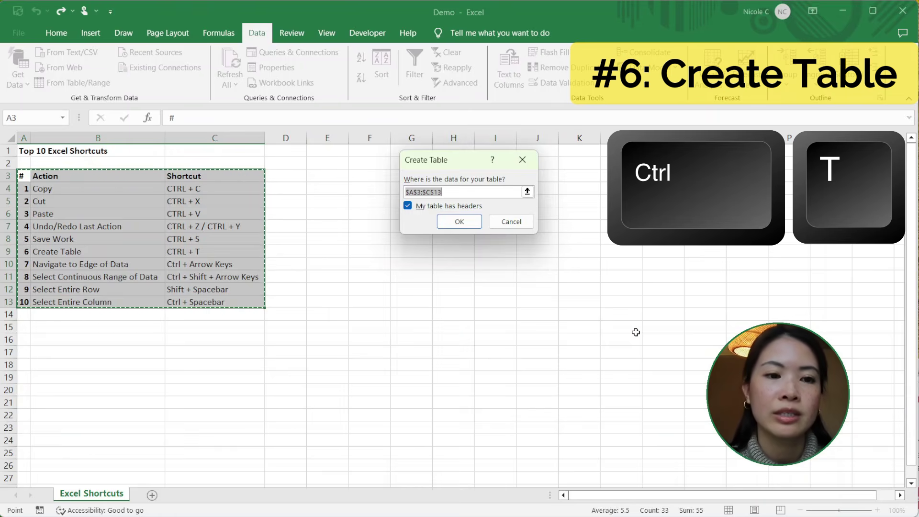
click(527, 192)
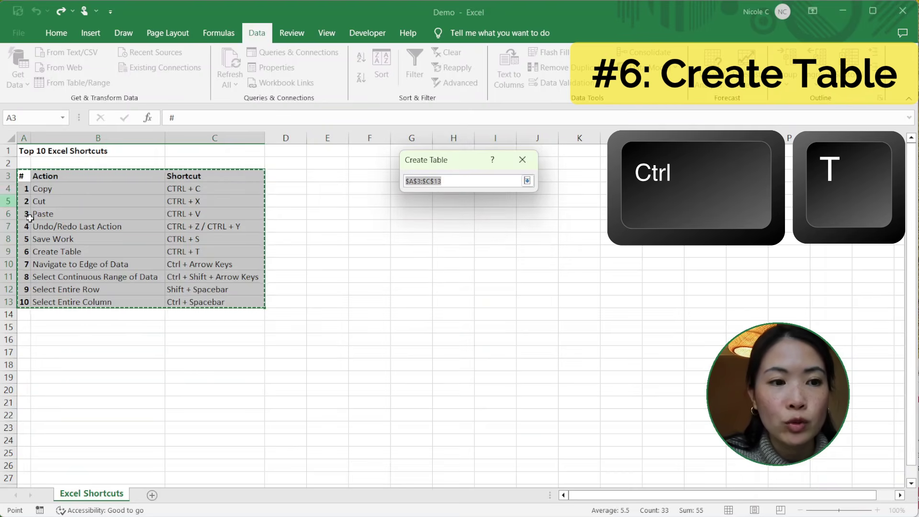
click(527, 180)
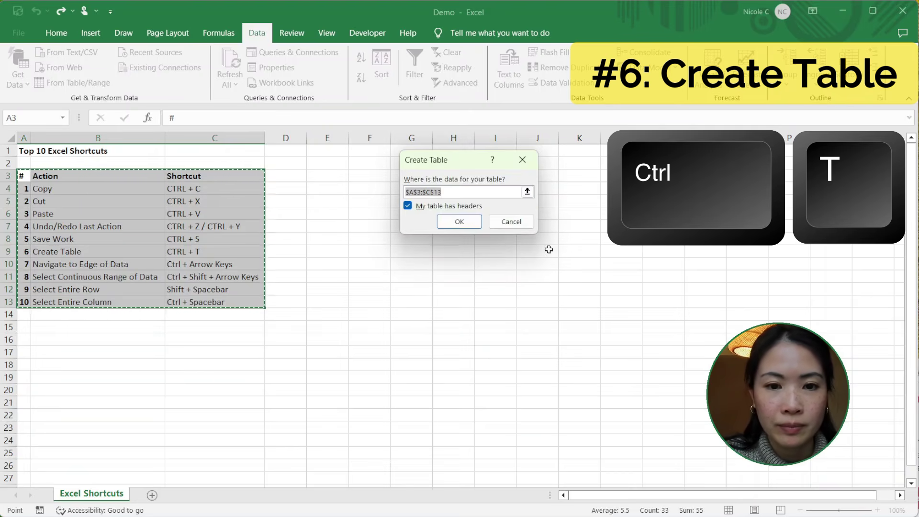
click(458, 221)
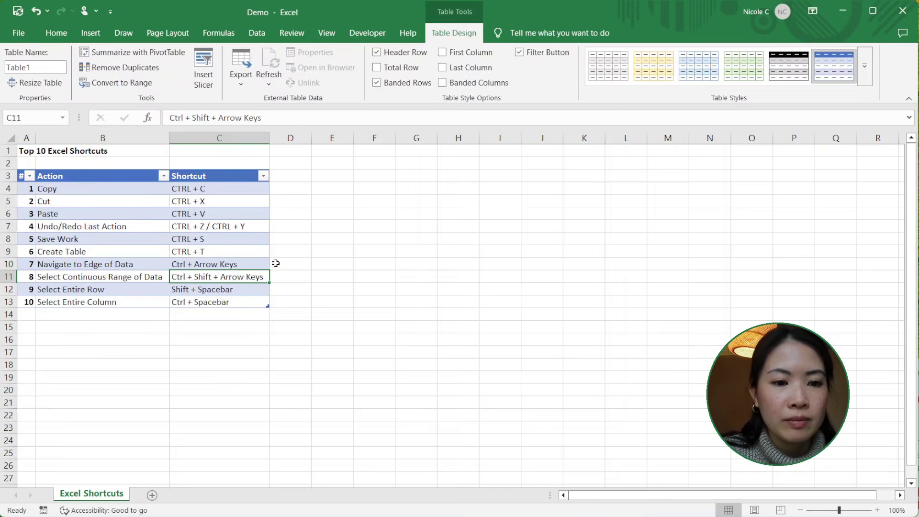
Step: Go from D10 to the table's edge at C10, move across row 10 cell by cell, and jump from C10 to A10
click(298, 264)
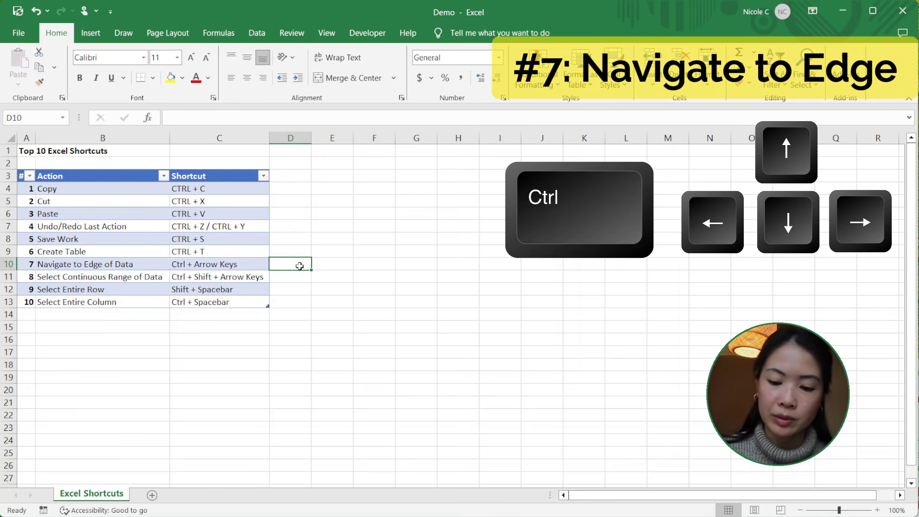
key(ctrl+Left)
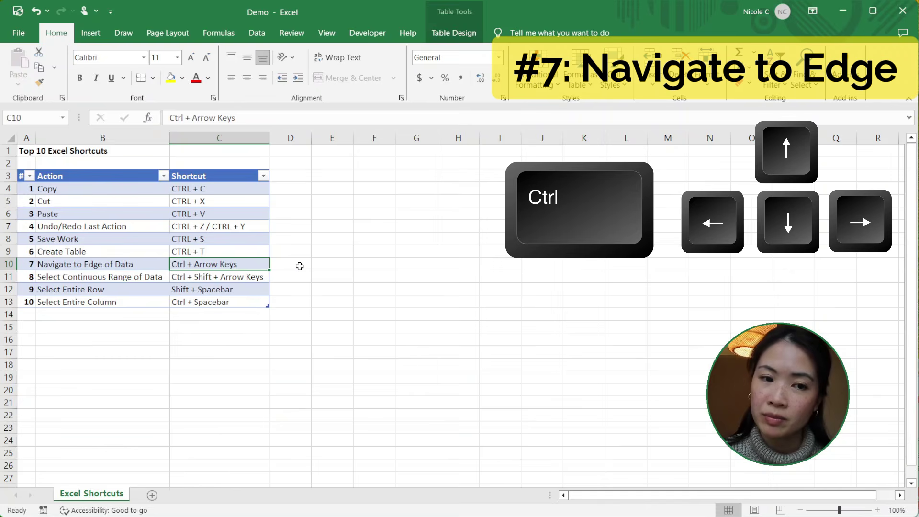
key(Left)
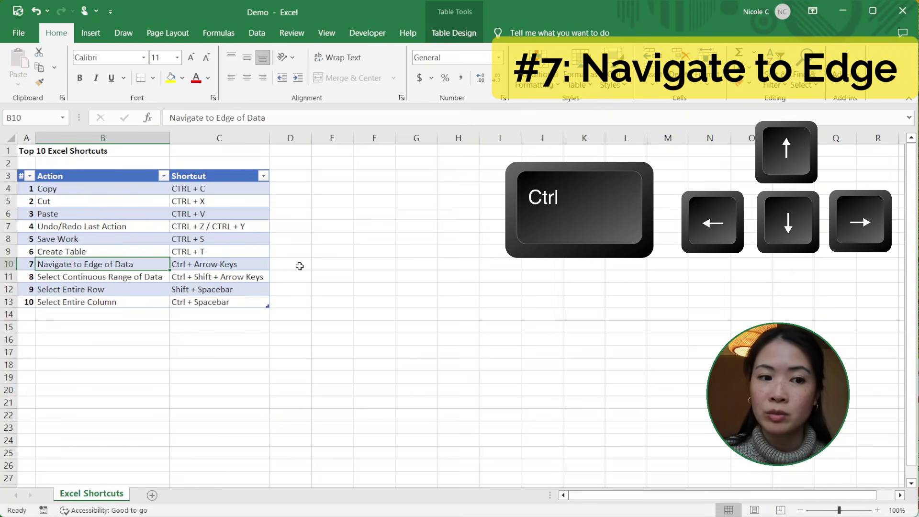
key(Left)
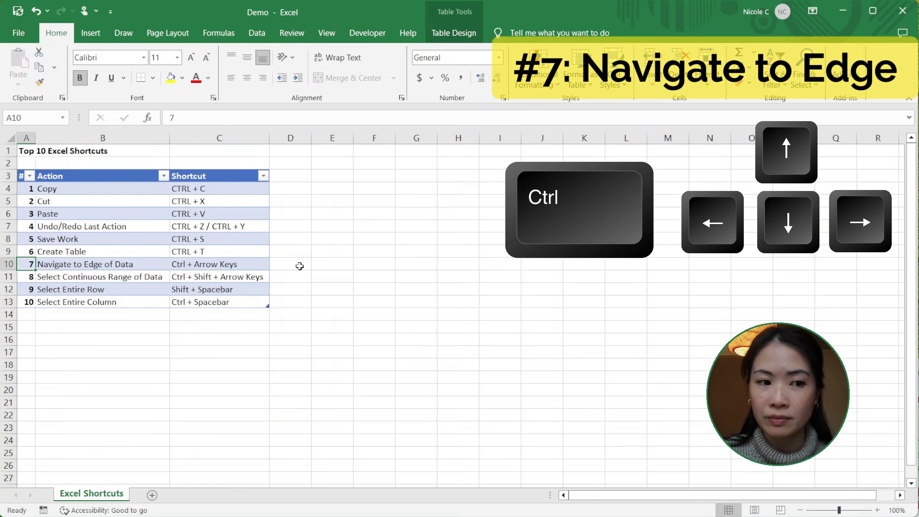
key(Right)
key(Right)
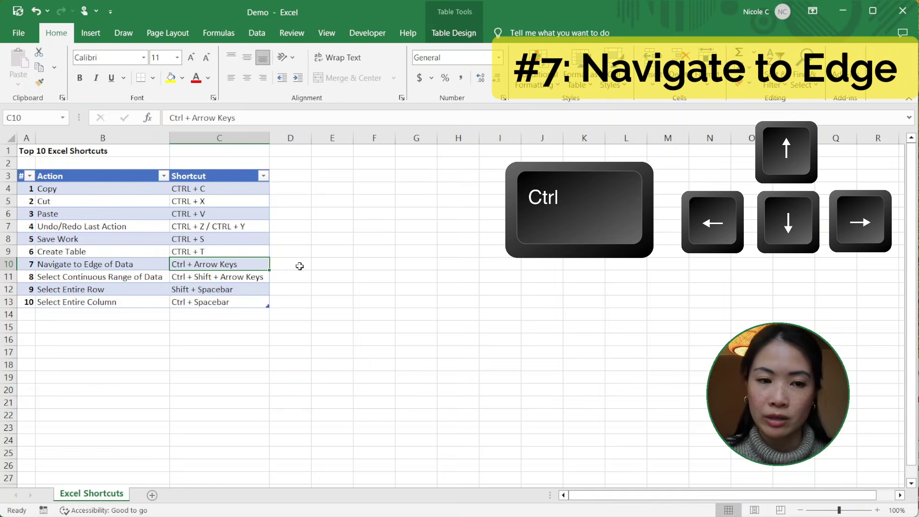
key(ctrl+Left)
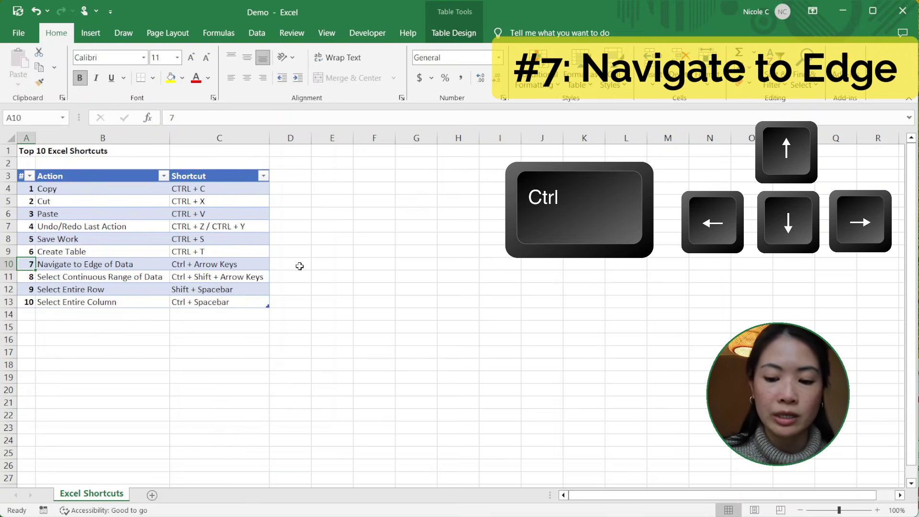
Step: Move up and down the # column cell by cell, and jump from A10 to the header in A3
key(Up)
key(Up)
key(Up)
key(Up)
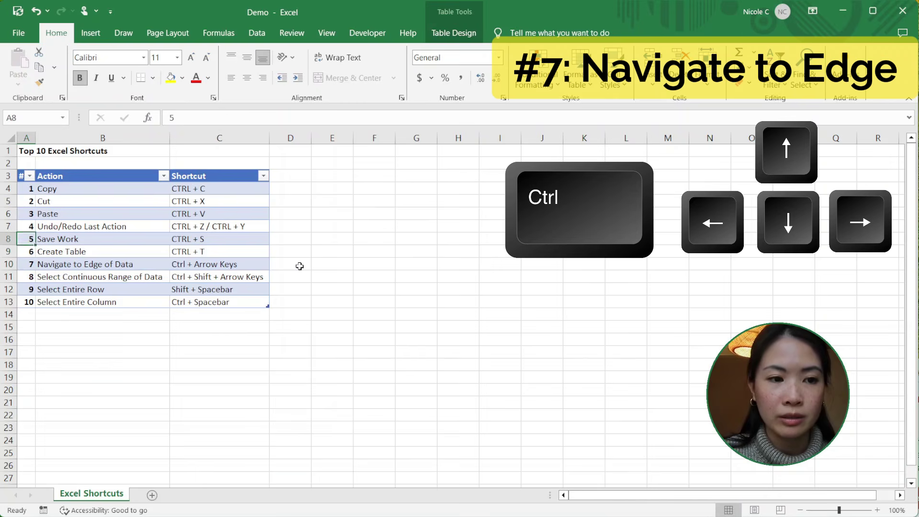
key(Down)
key(Down)
key(Down)
key(Down)
key(Down)
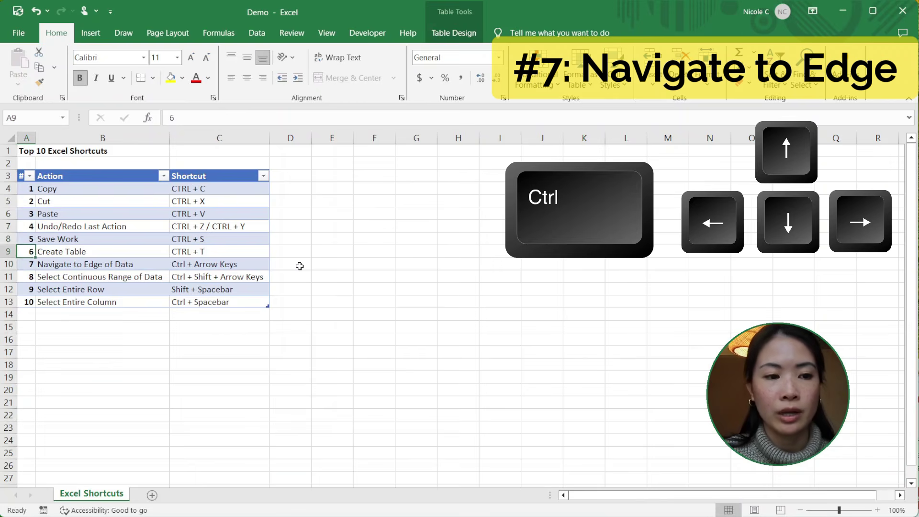
key(Up)
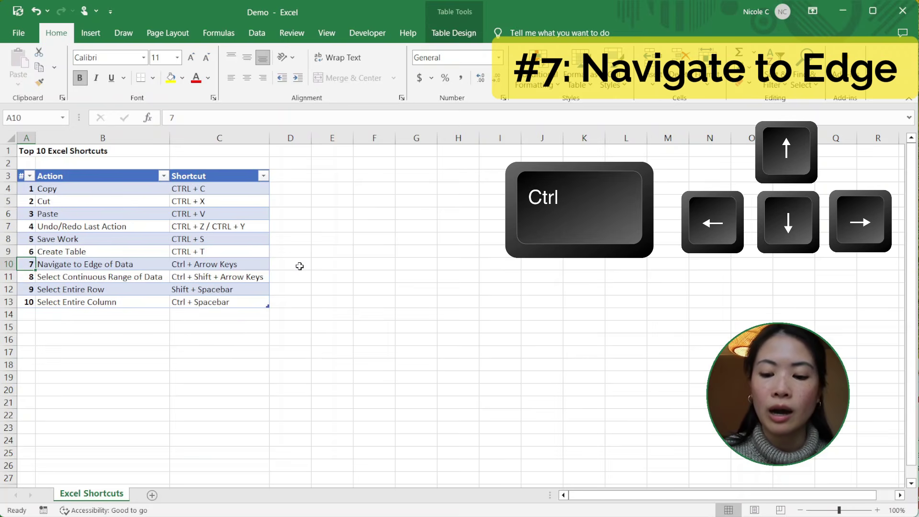
key(ctrl+Up)
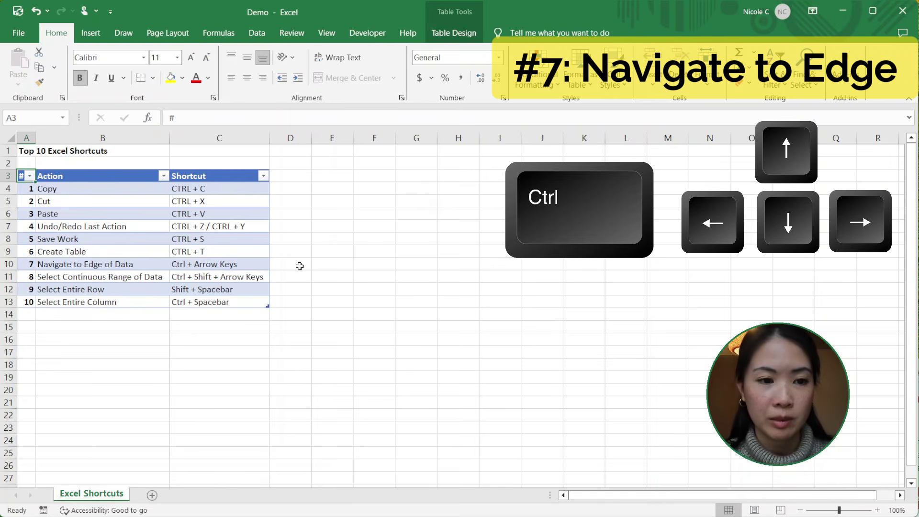
Step: Jump between the table's corner cells along its edges, ending at the # header in A3
key(ctrl+Right)
key(ctrl+Left)
key(ctrl+Right)
key(ctrl+Down)
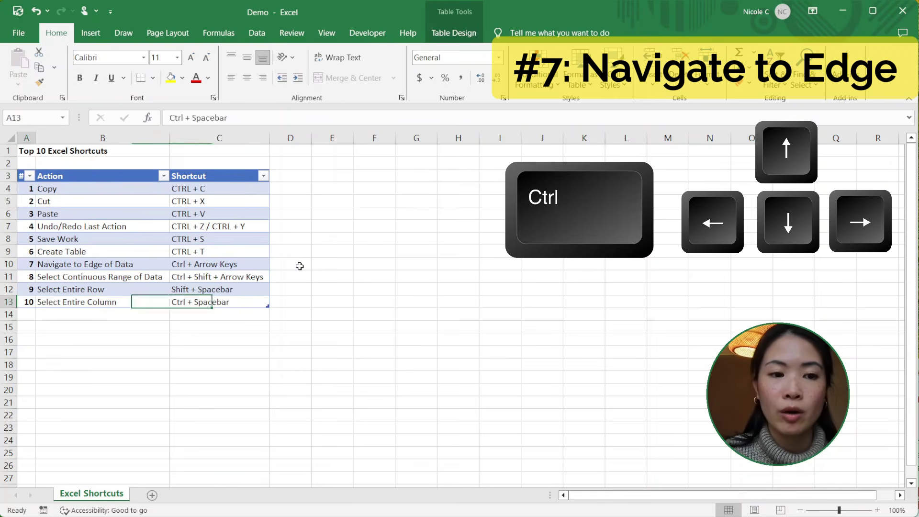
key(ctrl+Left)
key(ctrl+Up)
key(ctrl+Right)
key(ctrl+Left)
key(ctrl+Down)
key(ctrl+Right)
key(ctrl+Up)
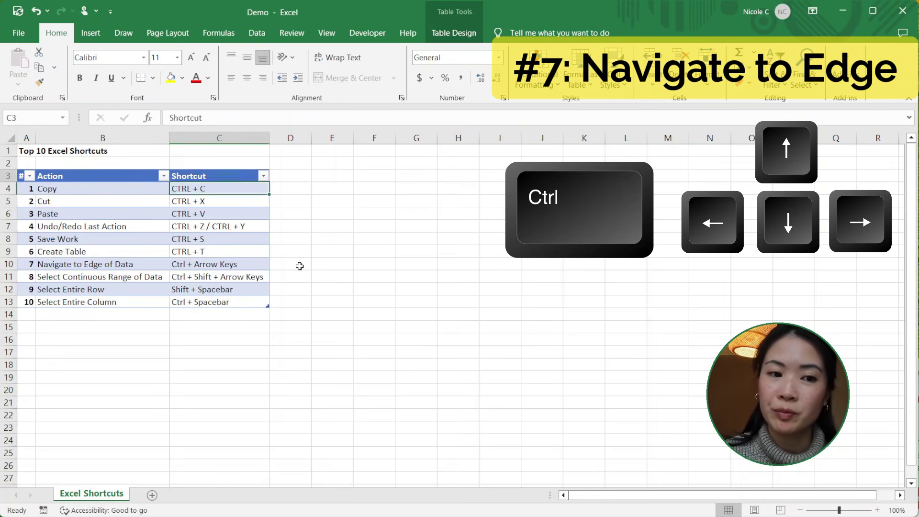
key(ctrl+Left)
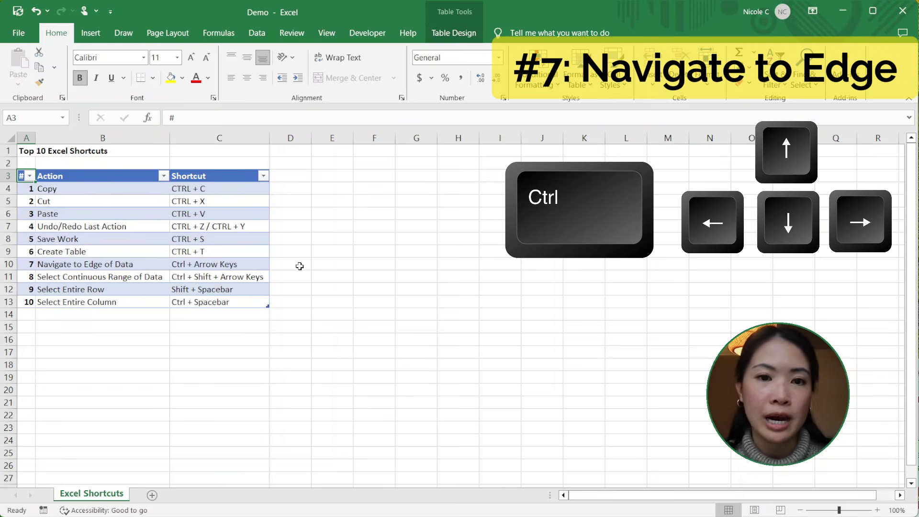
Step: Jump from G5 to the table's edge at C5, out to the sheet's last column at XFD5, and back to A5
click(416, 200)
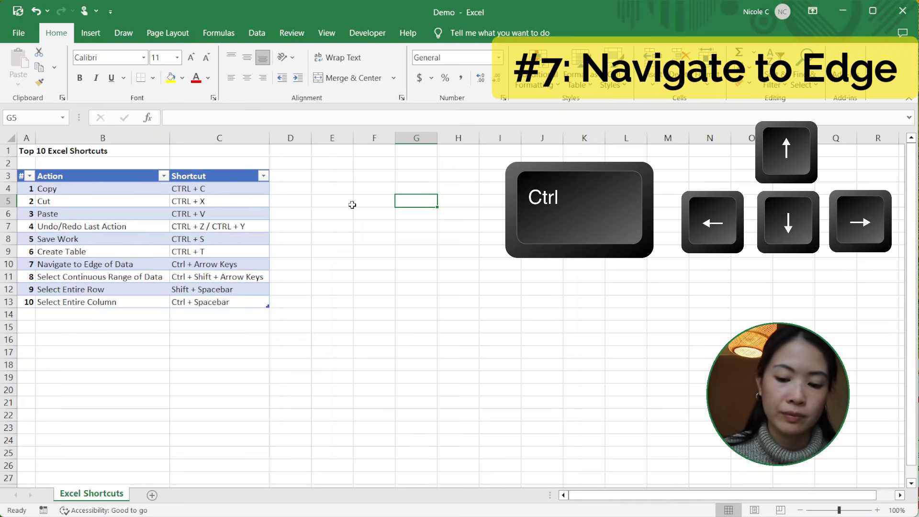
key(ctrl+Left)
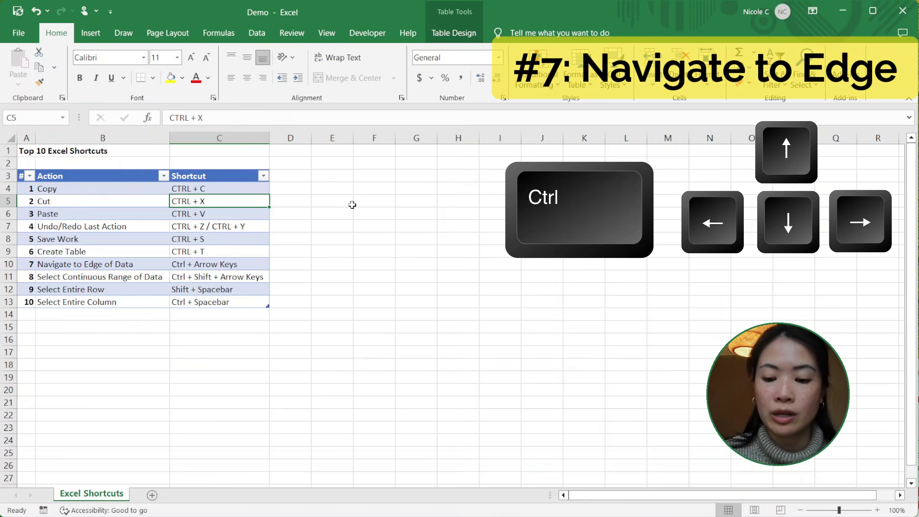
key(ctrl+Right)
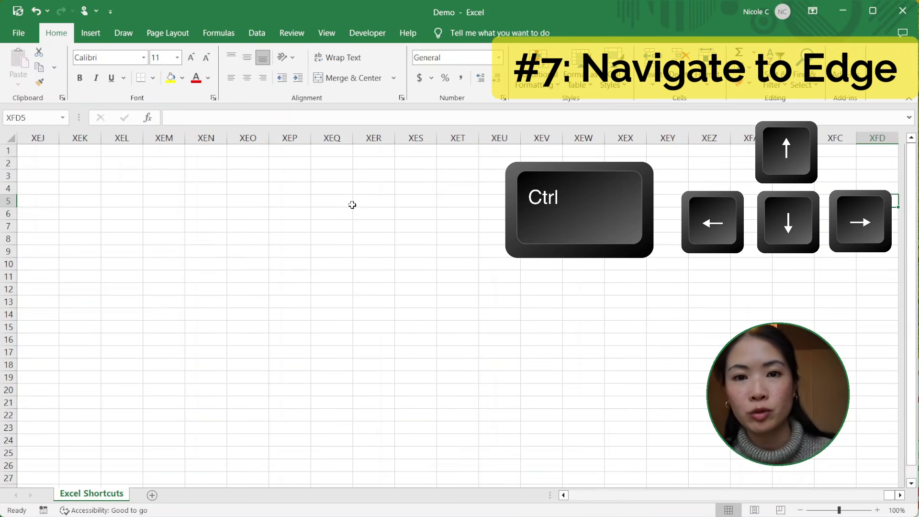
key(ctrl+Left)
key(ctrl+Left)
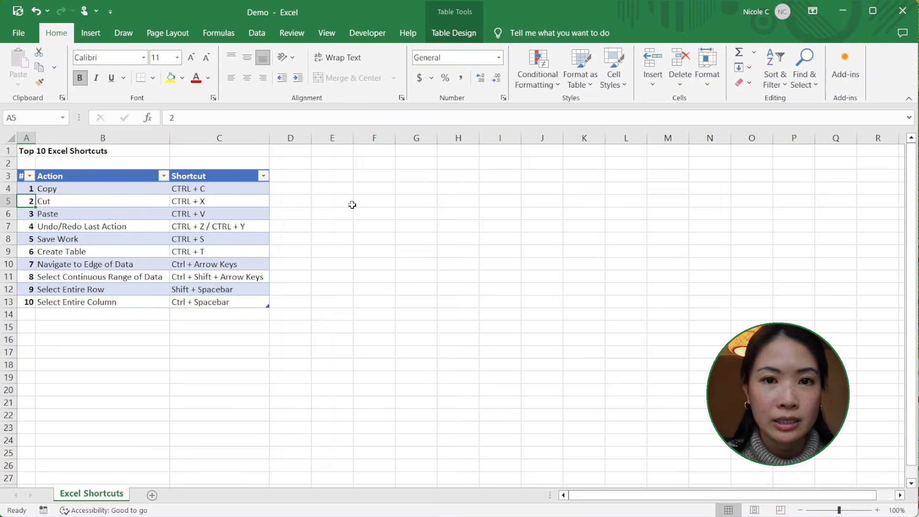
Step: Select the range B3:C8 starting from the Action header, and clear the selection by going to D9
click(87, 174)
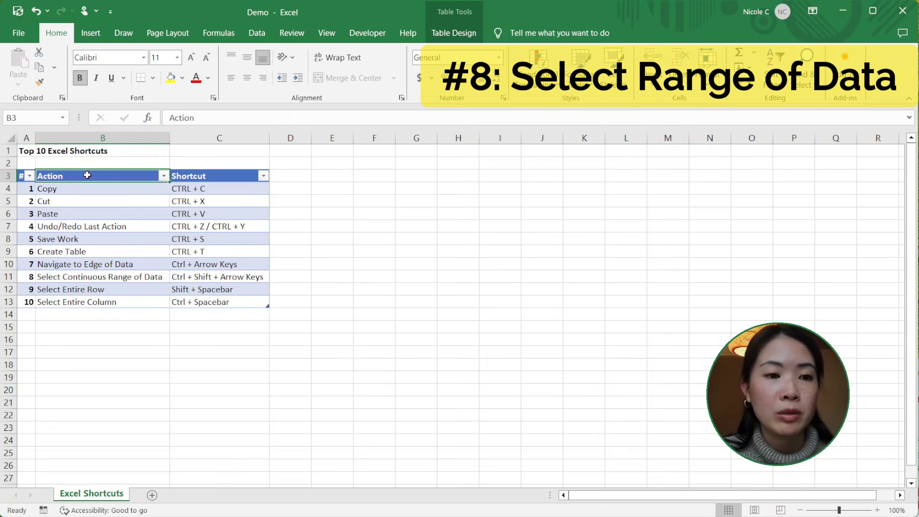
drag(87, 175, 201, 246)
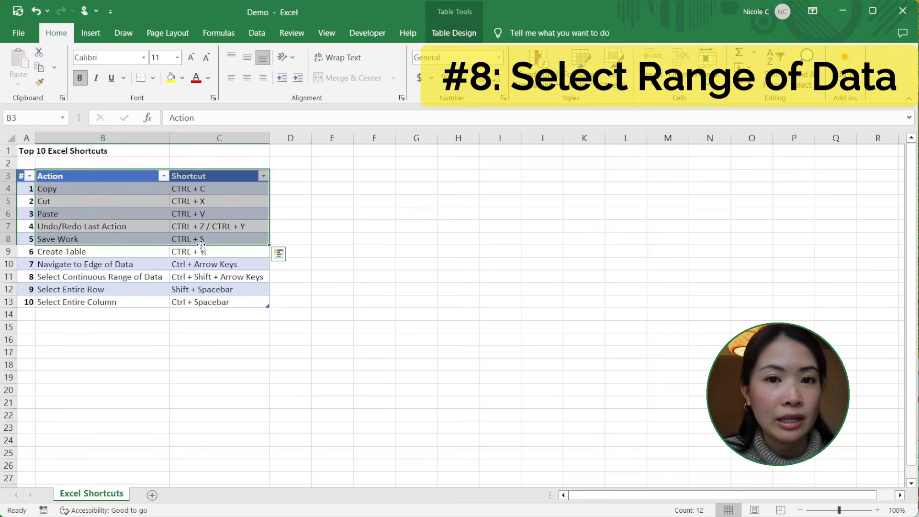
click(304, 249)
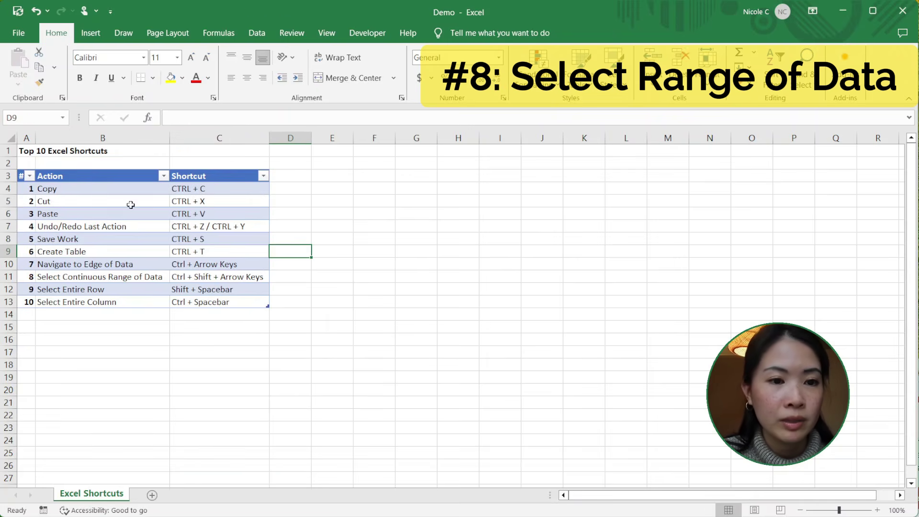
Step: Select the table data from A4 to C13, first down and across to its edges, and shrink the selection upward row by row
click(25, 186)
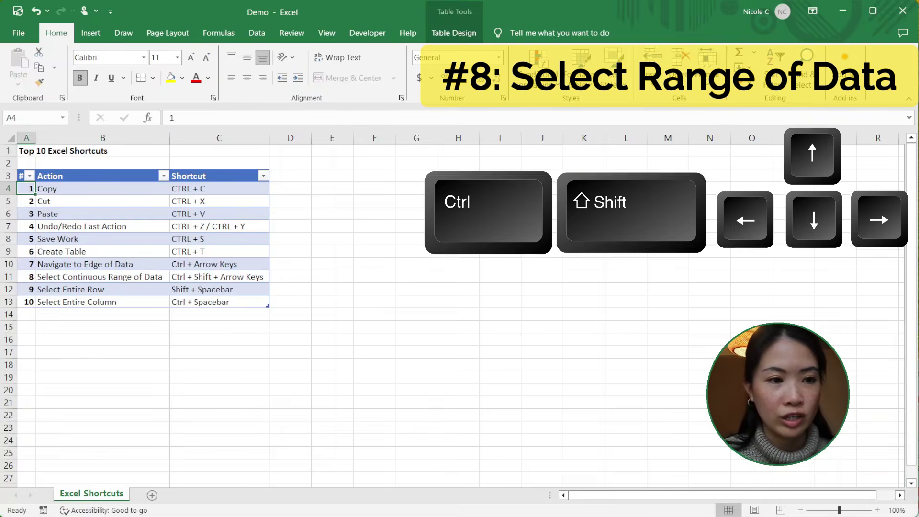
key(ctrl+shift+Down)
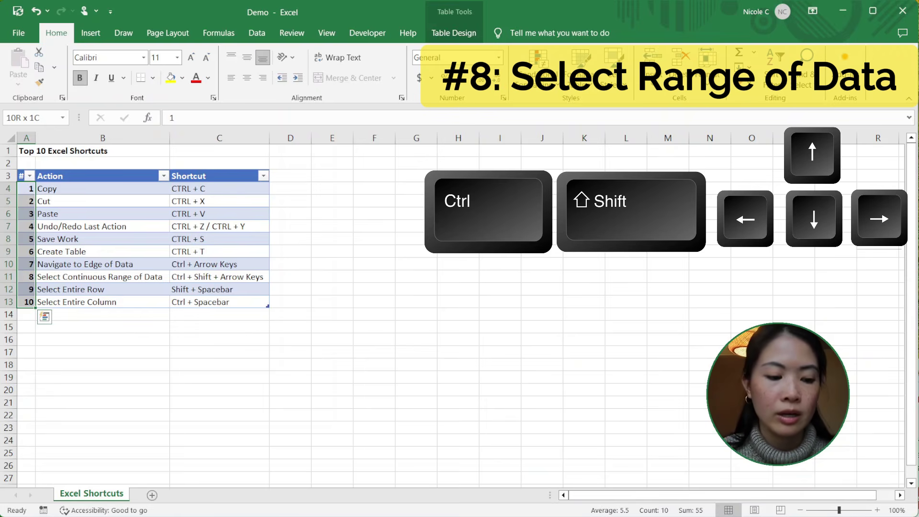
key(ctrl+shift+Right)
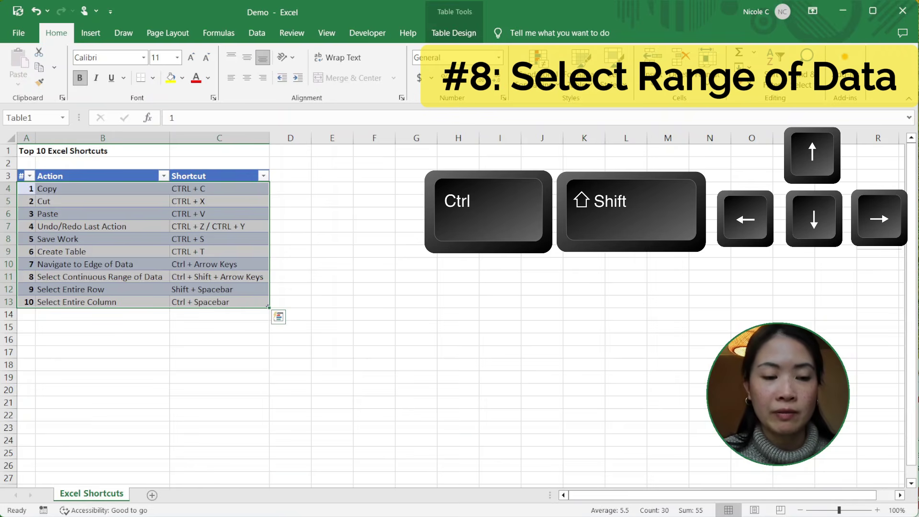
key(shift+Up)
key(shift+Up)
key(shift+Up)
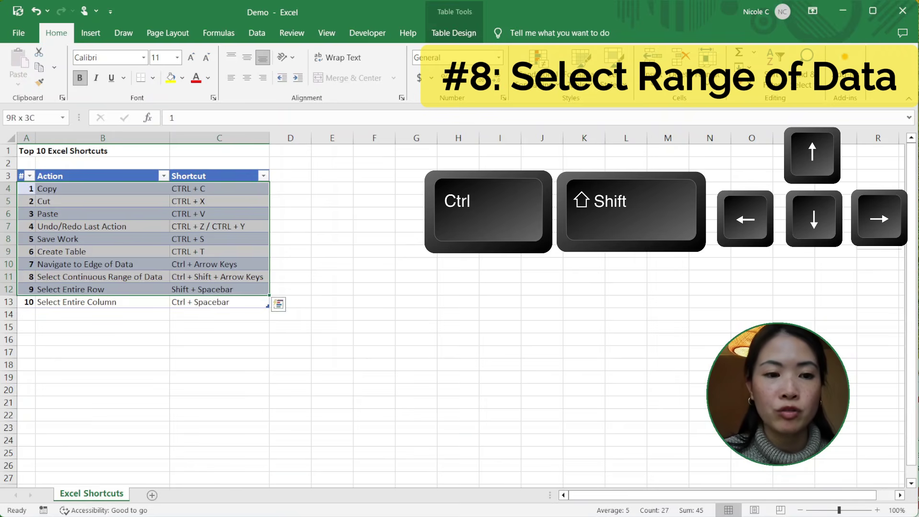
Step: From A5, select the table's row for Cut, and expand the selection to the entire sheet row 5
key(Down)
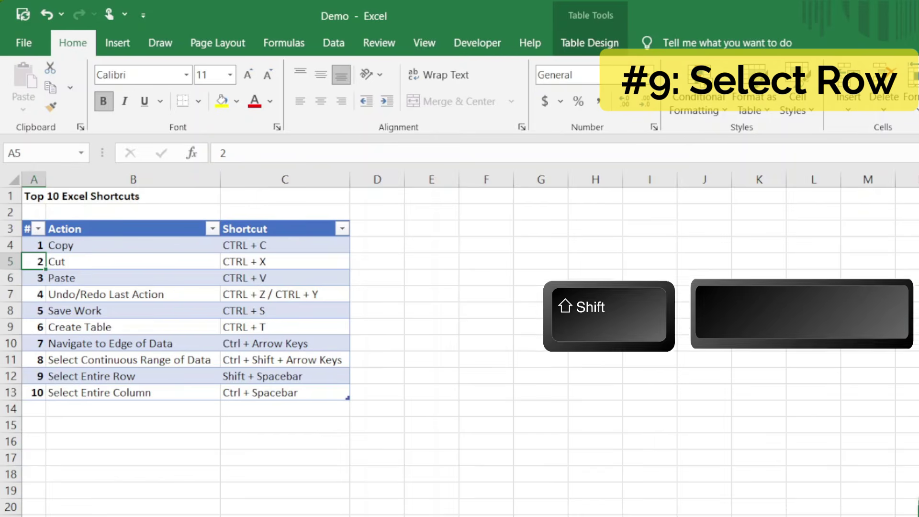
key(shift+space)
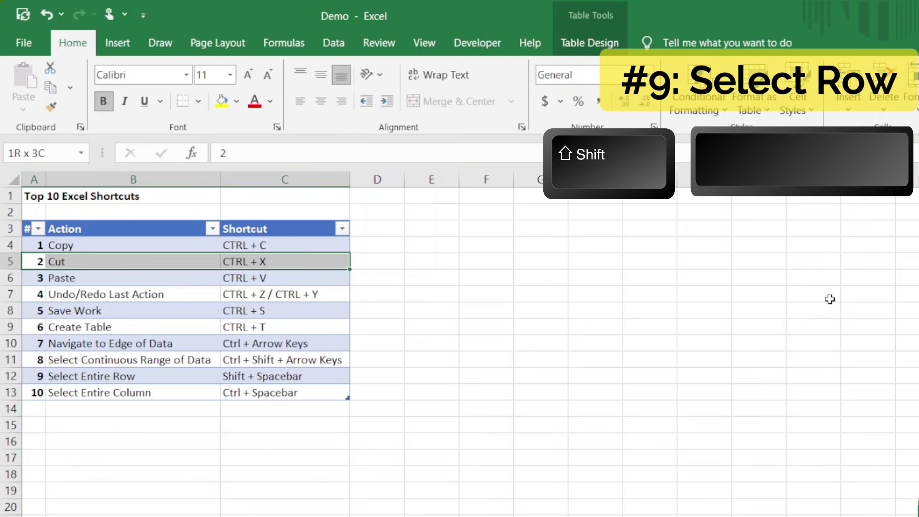
key(shift+space)
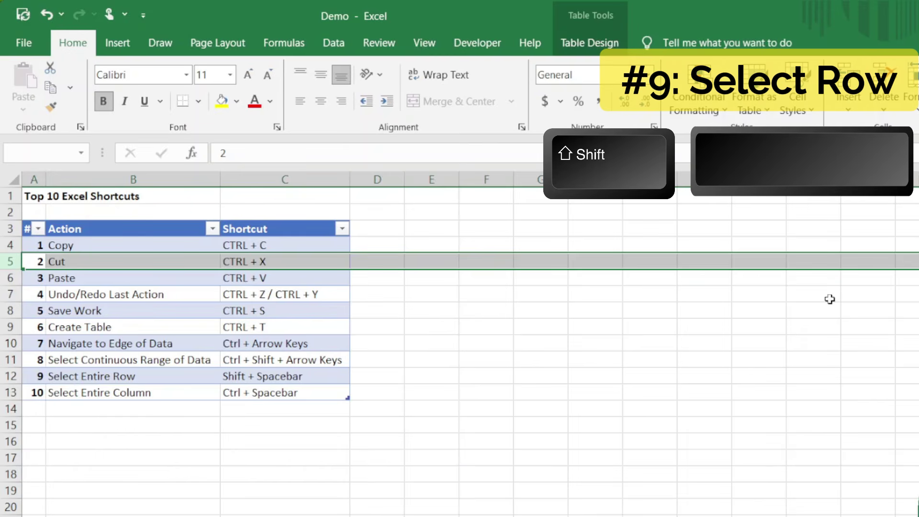
Step: Extend the row 5 selection downward row by row, shrink it back, and extend it upward to cover rows 3 to 5
key(shift+Down)
key(shift+Down)
key(shift+Down)
key(shift+Up)
key(shift+Up)
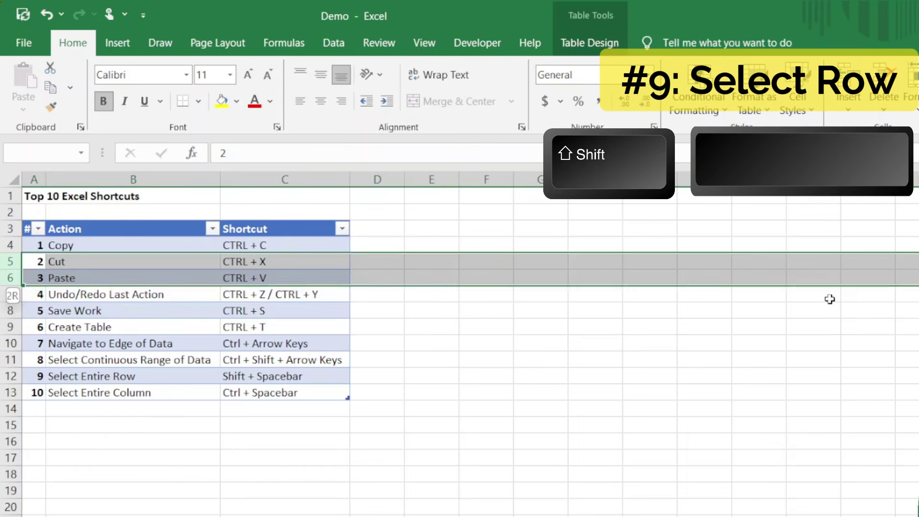
key(shift+Up)
key(shift+Up)
key(shift+Up)
key(shift+Up)
key(shift+Down)
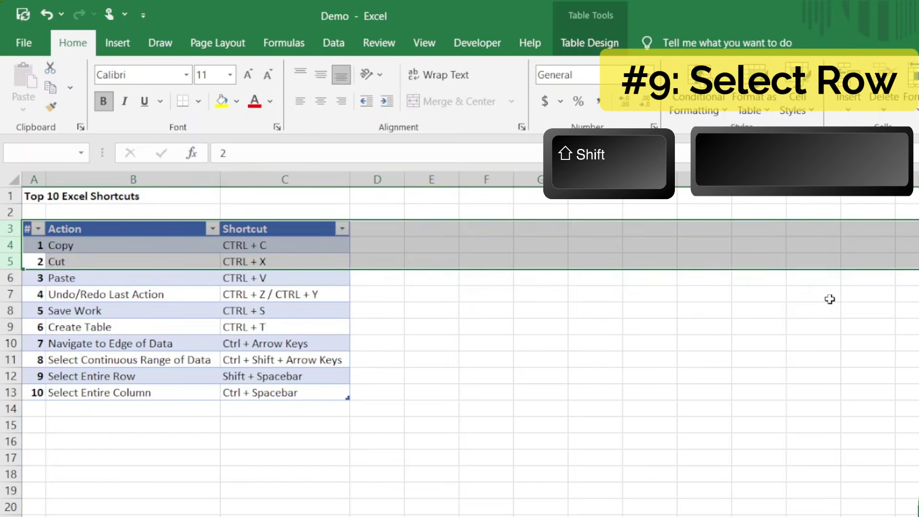
Step: From A7, select the table's # column, and expand the selection to the entire sheet column A
key(Down)
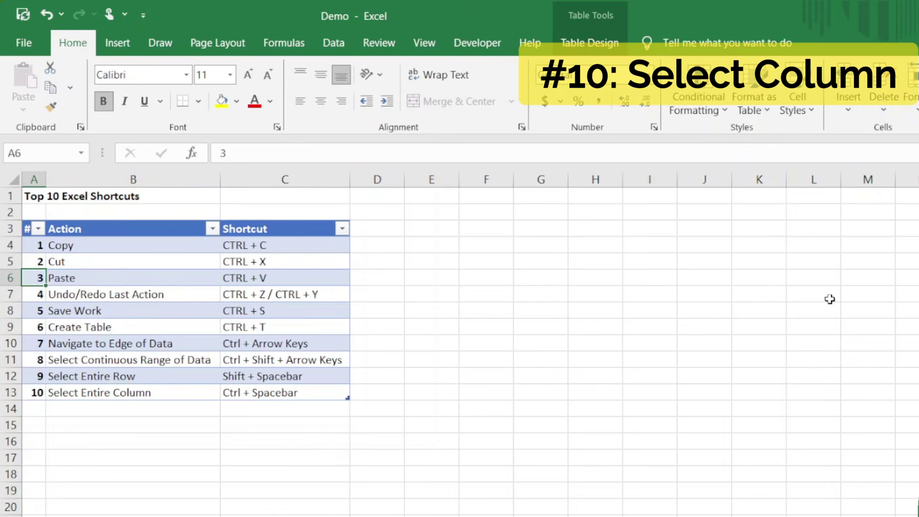
key(ctrl+space)
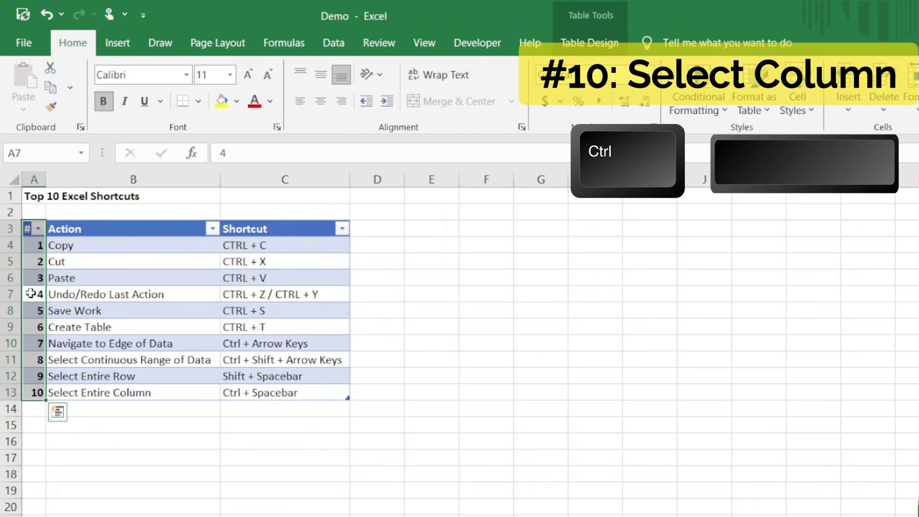
key(ctrl+space)
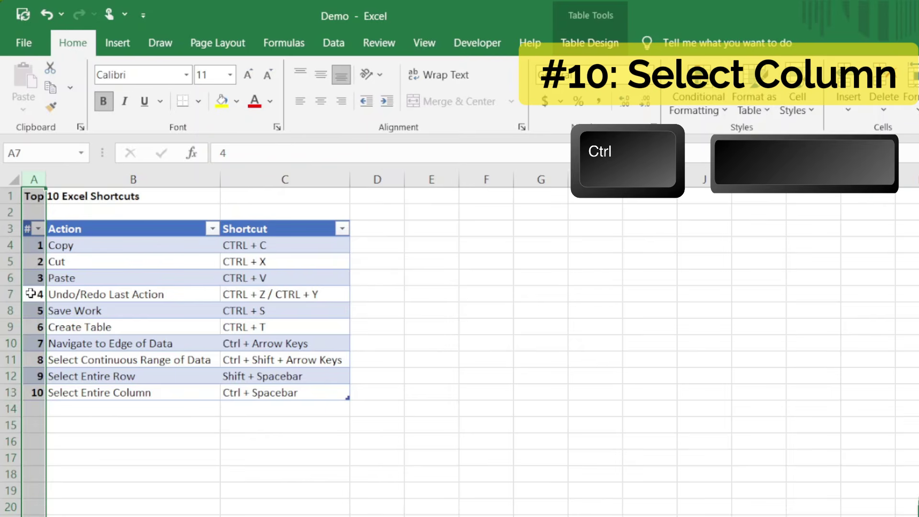
Step: Extend the column A selection across to column C, shrink it back to column A, and extend it to column C again
key(shift+Right)
key(shift+Right)
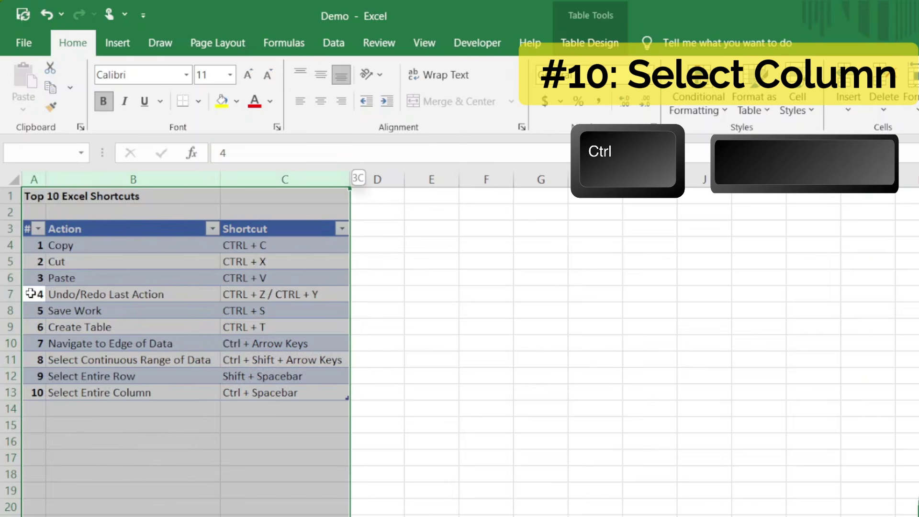
key(shift+Left)
key(shift+Left)
key(shift+Right)
key(shift+Right)
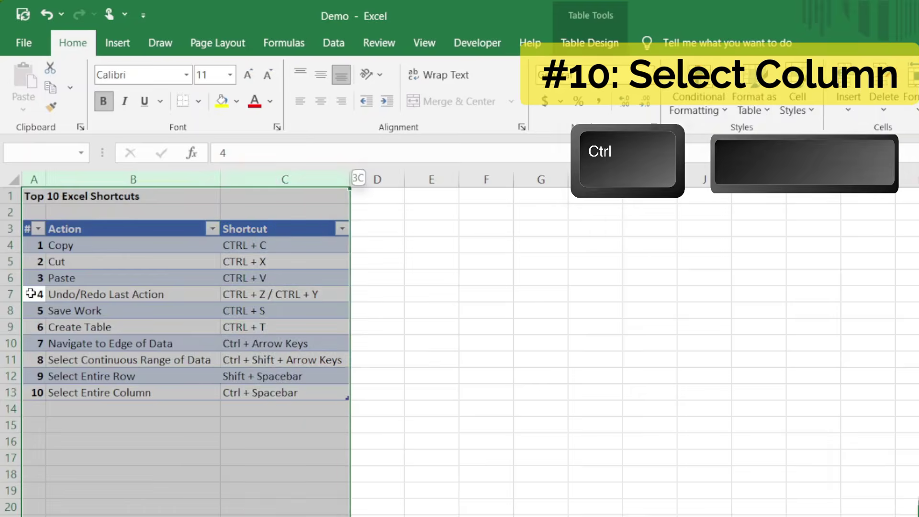